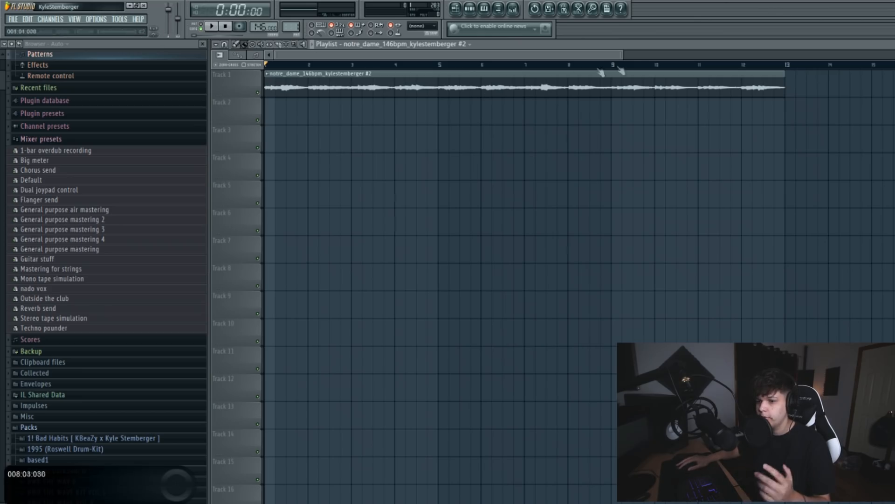
Add the Clap (Tassle) sample from the Ritual Drum Kit as a channel and place a C5 note on beat 3 of bar 1
left_click_drag(624, 56, 674, 57)
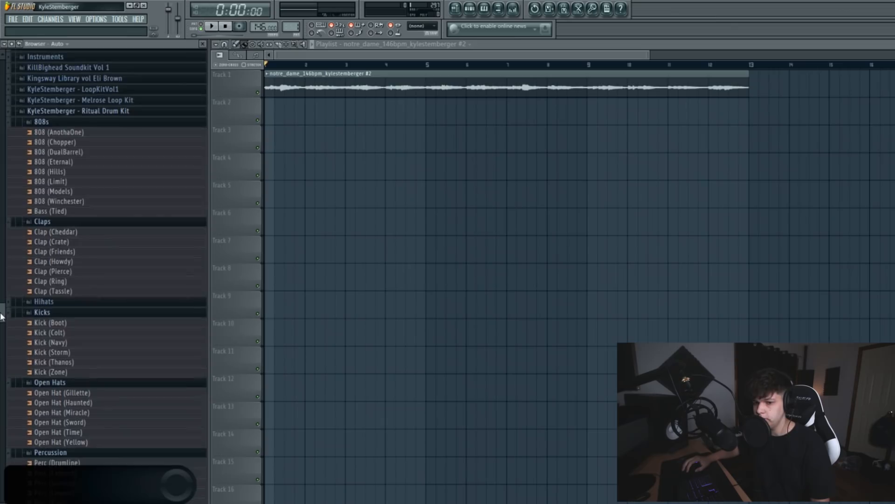
left_click_drag(1, 318, 2, 317)
left_click(469, 8)
left_click_drag(68, 291, 412, 116)
left_click_drag(477, 82, 470, 140)
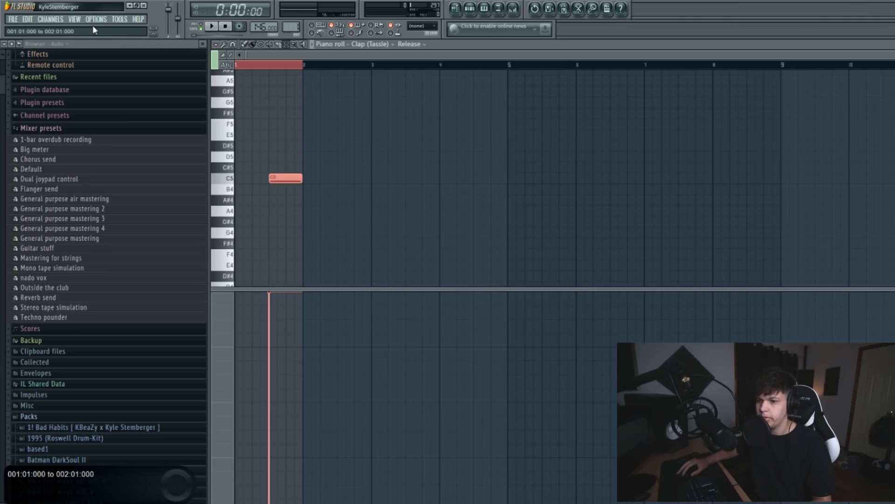
Duplicate the clap note into every bar through bar 8 and discard the note lengths
key("ctrl+b")
key("ctrl+b")
key("ctrl+b")
key("ctrl+b")
key("ctrl+b")
key("ctrl+b")
key("ctrl+b")
left_click(735, 69, "ctrl")
key("ctrl+a")
key("shift+d")
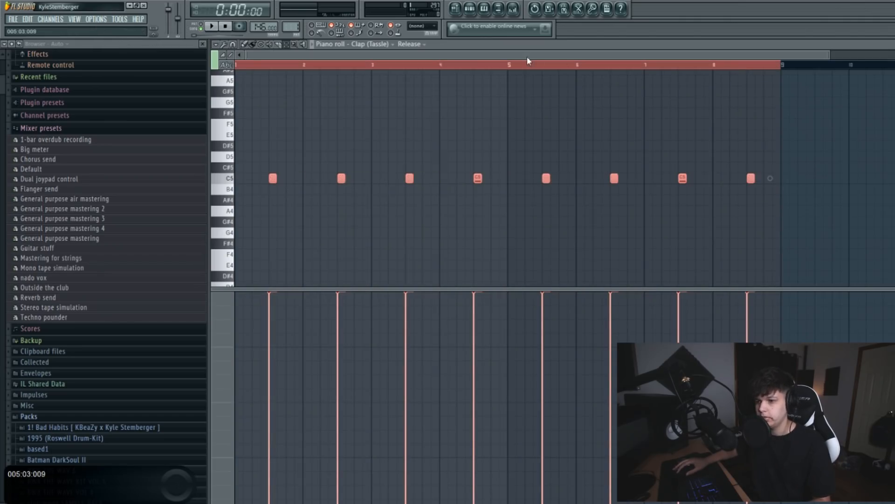
left_click_drag(527, 57, 530, 57)
left_click(516, 66, "ctrl")
left_click_drag(258, 55, 254, 55)
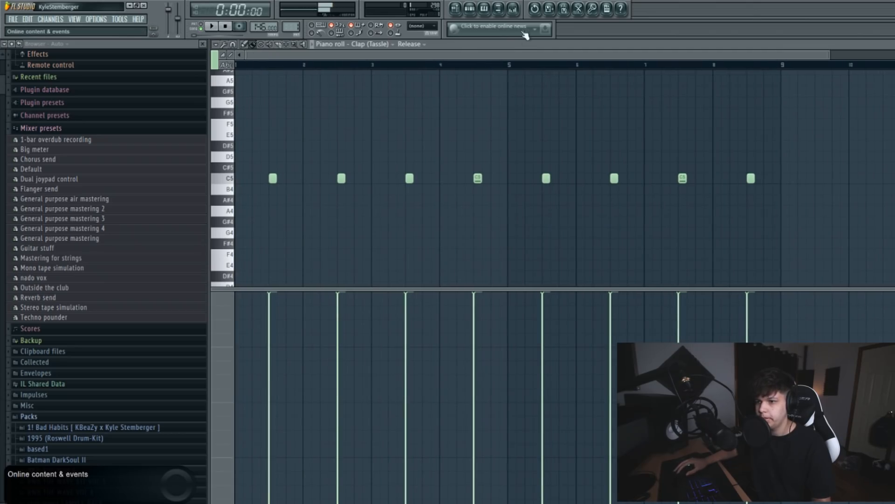
Trim the notre_dame audio clip to eight bars in the playlist and place Pattern 1 at the start of Track 2
left_click(457, 10)
left_click(388, 44)
left_click(363, 80)
left_click(309, 112)
left_click_drag(309, 112, 268, 111)
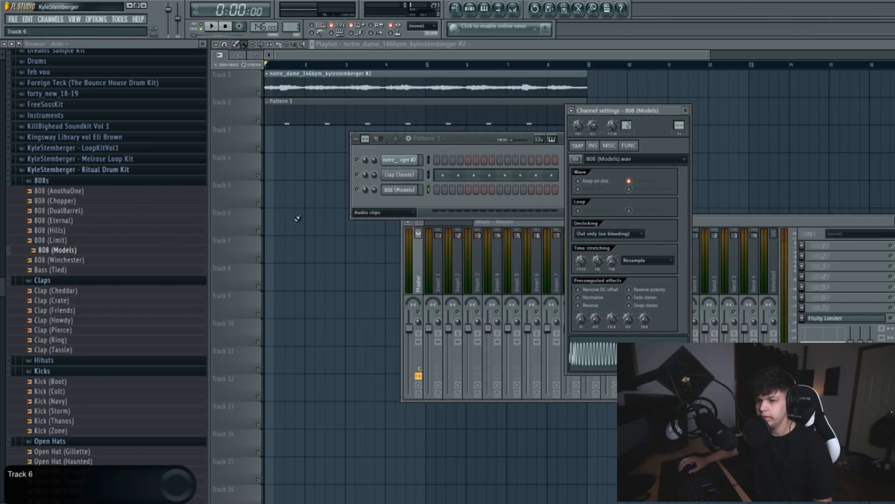
In the 808 (Models) piano roll, place two A5 notes each in bars 1 and 3 and an A#5 note on beat 2 of bar 2
right_click(409, 194)
left_click(441, 190)
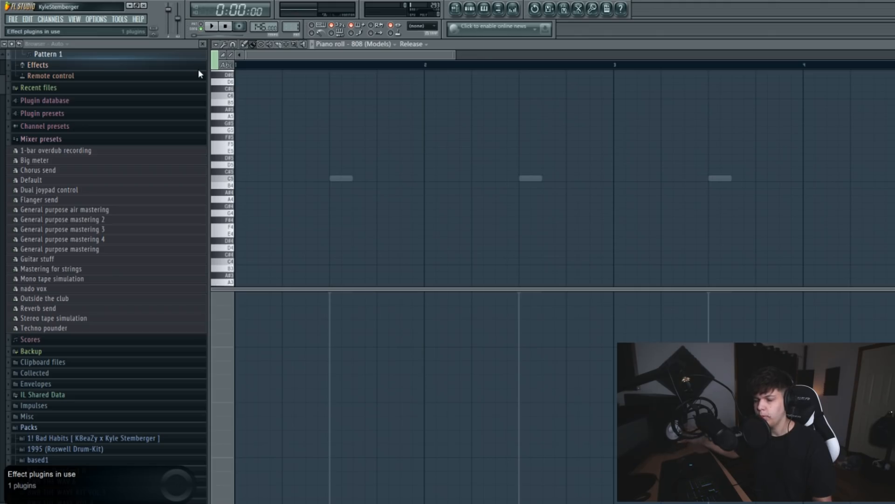
left_click_drag(456, 55, 500, 82)
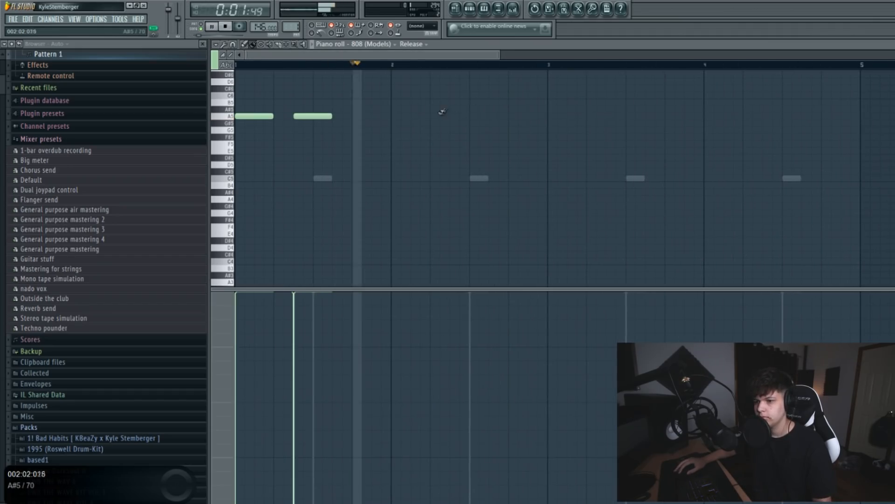
left_click(439, 111)
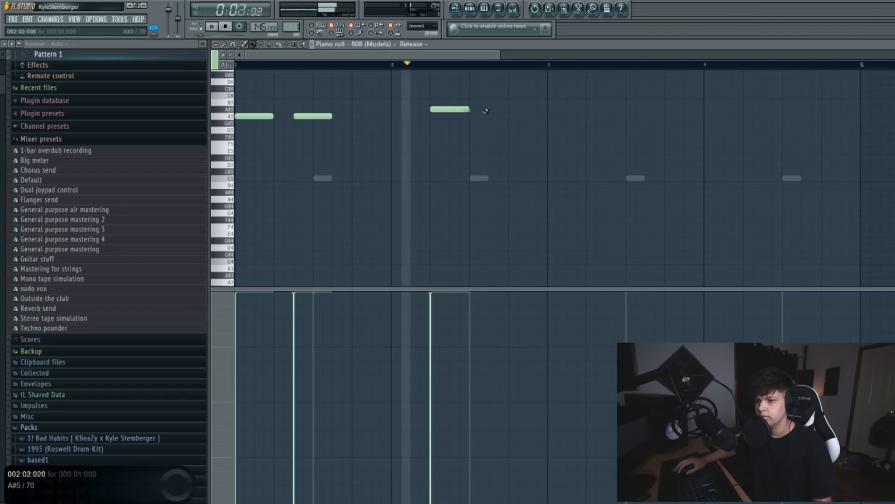
left_click(557, 116)
left_click(614, 115)
Place A#5 808 notes on beats 2 and 4 of bar 4, checking them against playback
left_click_drag(466, 54, 557, 56)
left_click(501, 109)
right_click(503, 111)
key("space")
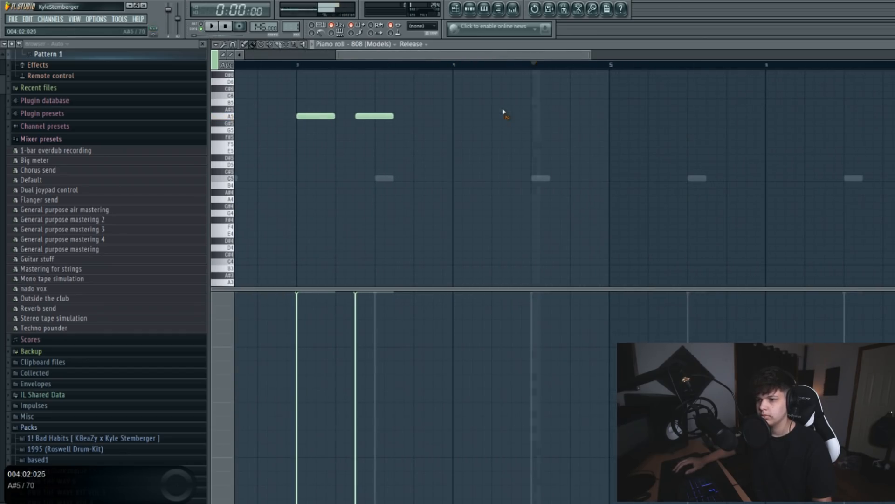
key("space")
left_click(495, 109)
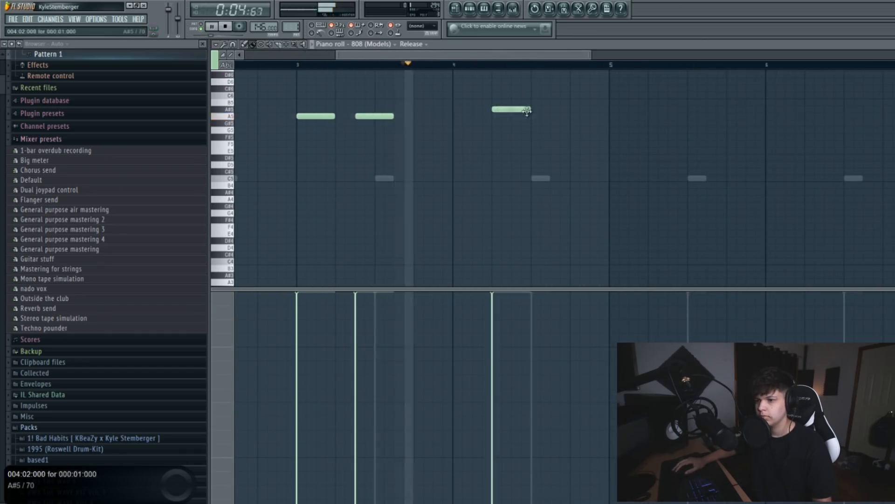
left_click(575, 109)
key("space")
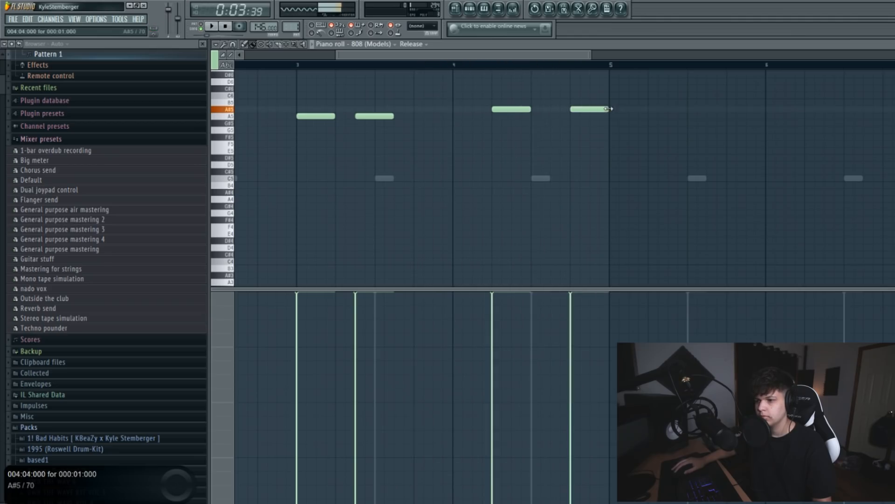
Audition different pitches for a short 808 note at the end of bar 4 and keep F6, shortening the A#5 note before it
scroll(499, 76, "up", 3)
key("space")
left_click(596, 96)
key("space")
right_click(596, 96)
key("space")
left_click(597, 109)
key("space")
right_click(597, 110)
key("space")
left_click(598, 116)
right_click(597, 116)
key("space")
key("space")
left_click(591, 123)
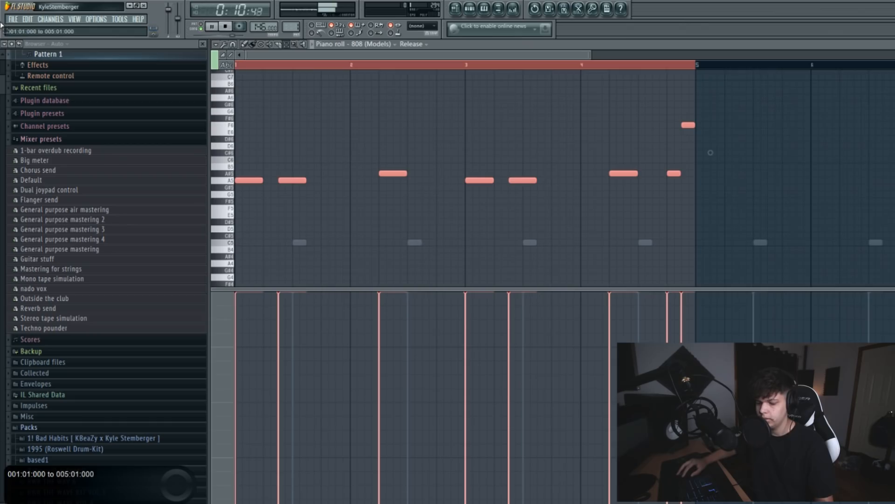
Duplicate the four-bar 808 melody into bars 5 to 8 and apply quick legato to all its notes
key("ctrl+b")
left_click(428, 66, "ctrl")
key("ctrl+a")
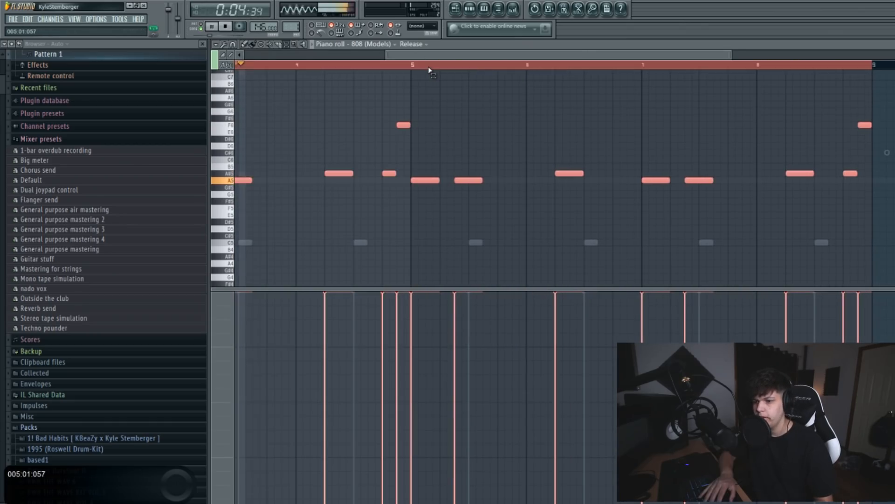
key("ctrl+l")
key("space")
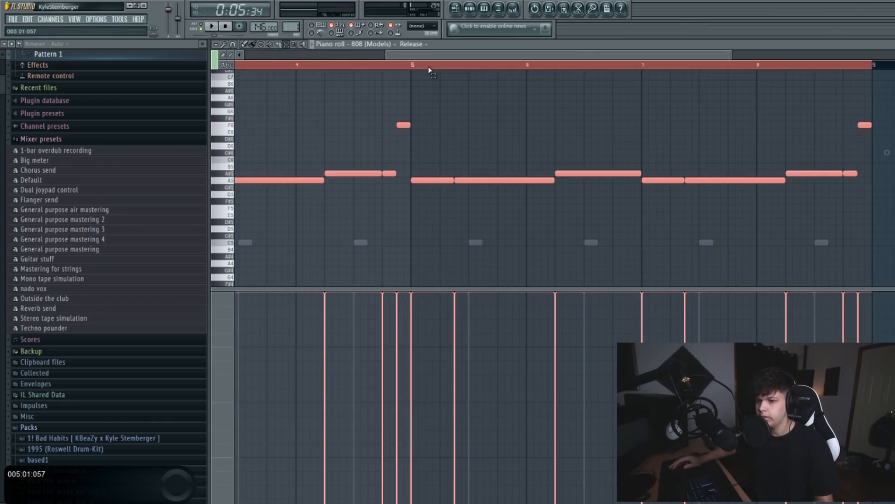
left_click(429, 66, "ctrl")
With the snap at 1/3 step, chop the bar 8 808 line into short A5 and A#5 notes and transpose all 808 notes down one octave
mouse_move(426, 57)
left_mouse_down()
mouse_move(259, 52)
mouse_move(555, 71)
left_mouse_up()
left_click(232, 43)
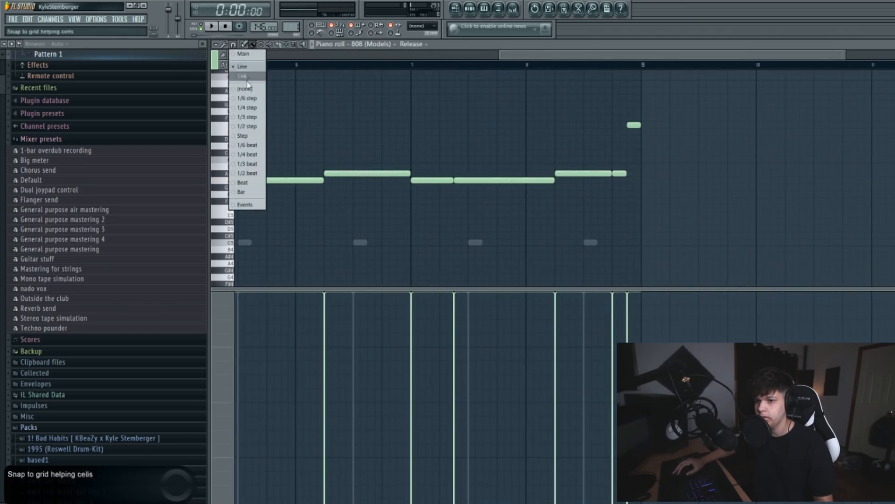
left_click(253, 117)
left_click_drag(520, 55, 572, 68)
key("space")
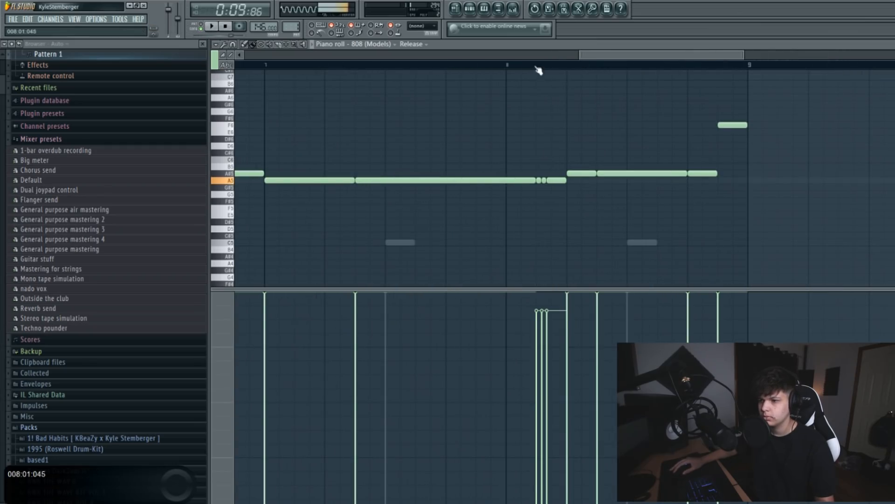
key("ctrl+a")
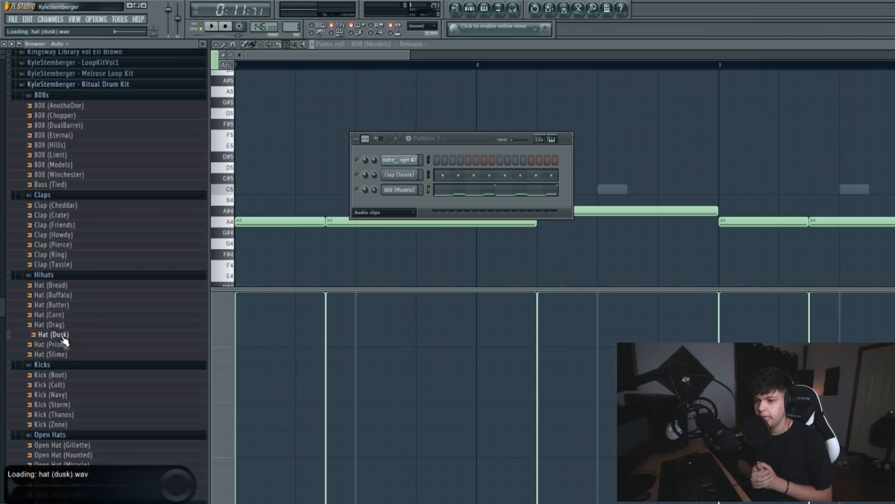
Audition the hi-hat samples in the Ritual Drum Kit against the playing pattern
scroll(70, 327, "up", 3)
key("space")
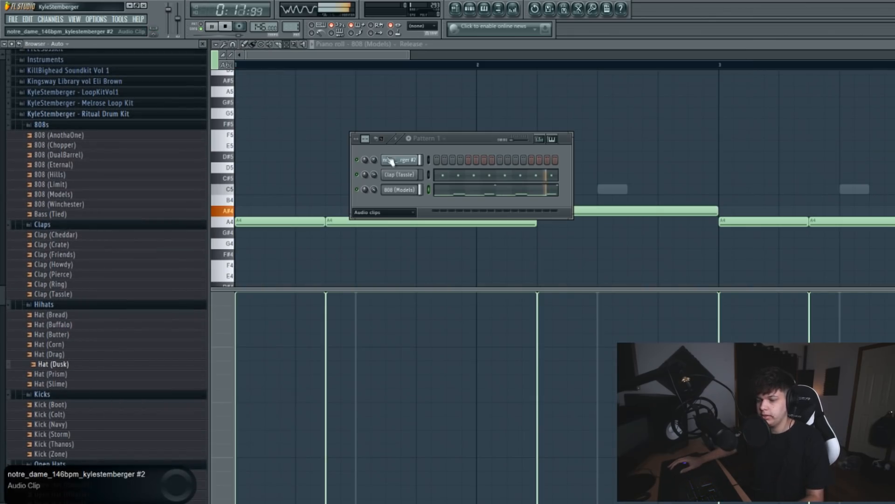
left_click_drag(466, 139, 454, 150)
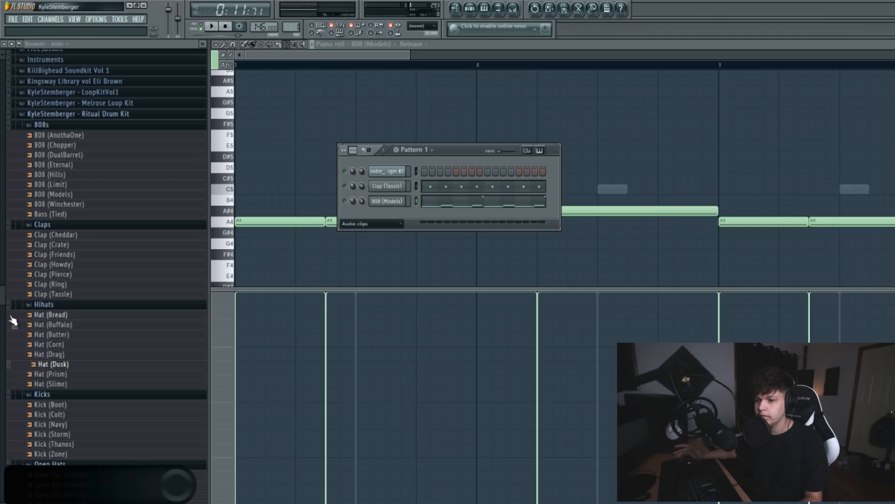
key("space")
left_click(75, 381)
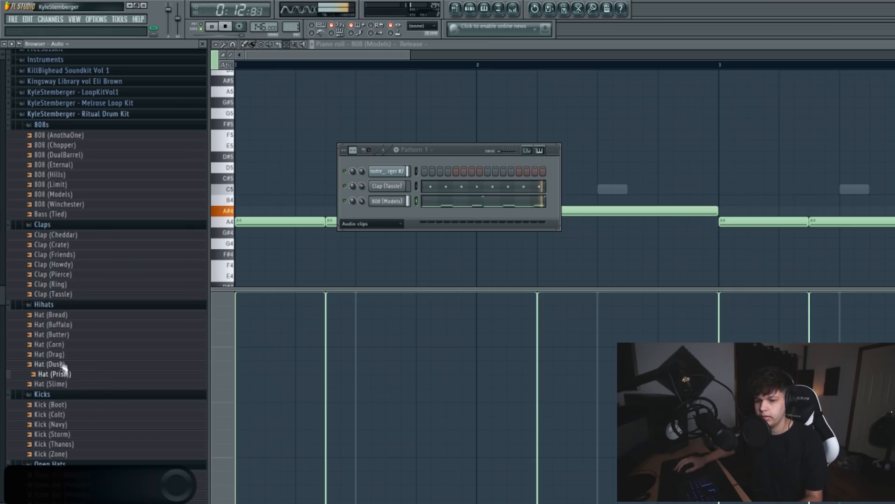
left_click(61, 364)
left_click(62, 354)
left_click(67, 344)
left_click(69, 335)
left_click(70, 325)
left_click(70, 315)
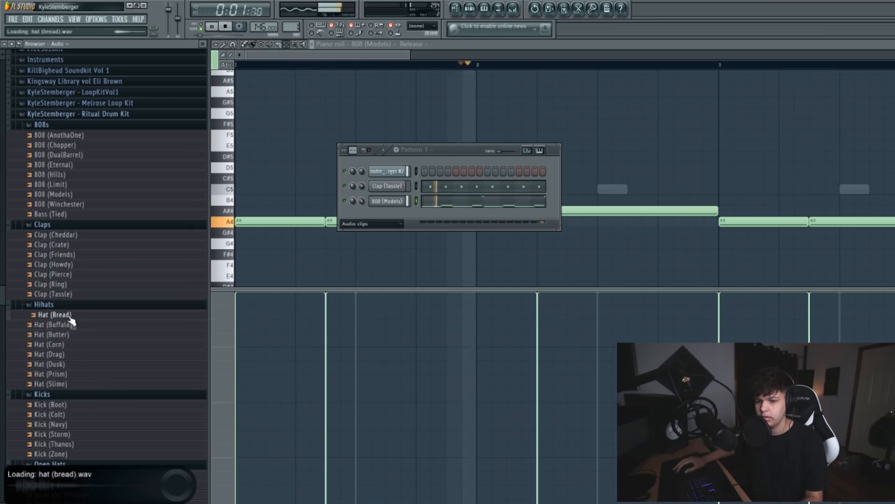
left_click(70, 325)
left_click(72, 374)
left_click(72, 382)
left_click(72, 365)
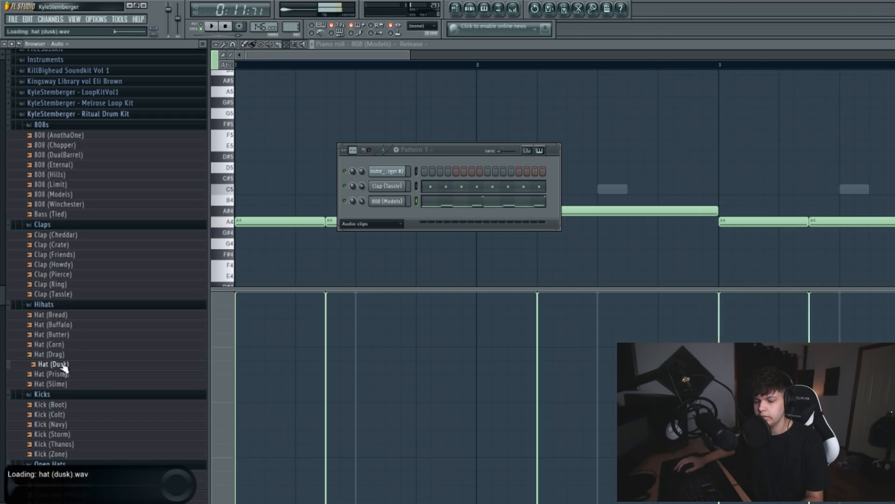
Add Hat (Dusk) as a new channel and fill its pattern on each 2 steps
left_click_drag(75, 363, 369, 225)
right_click(397, 217)
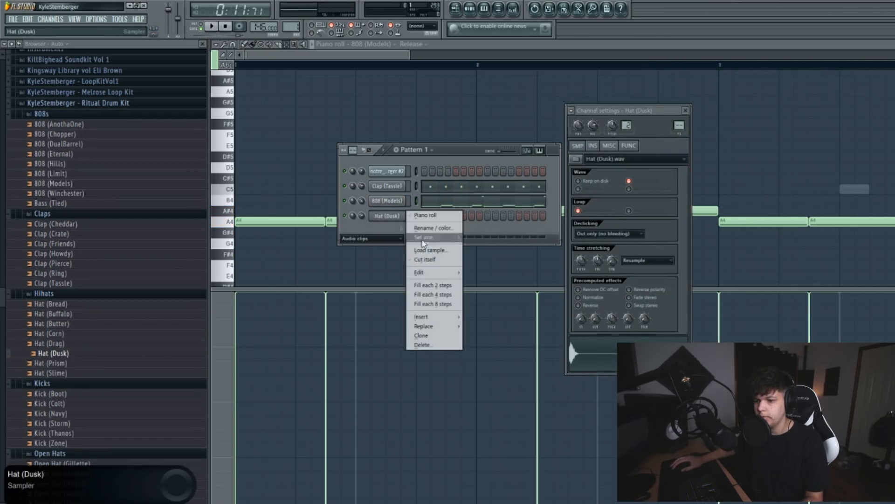
left_click(442, 287)
key("space")
Set the snap to 1/2 step and break up the hi-hat line with gaps and fast rolls across the eight bars
left_click_drag(408, 55, 497, 71)
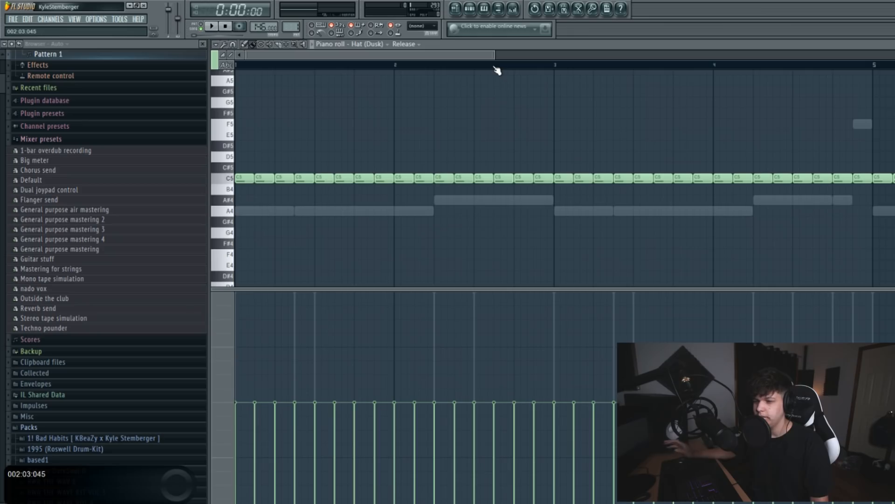
left_click(235, 44)
left_click(264, 126)
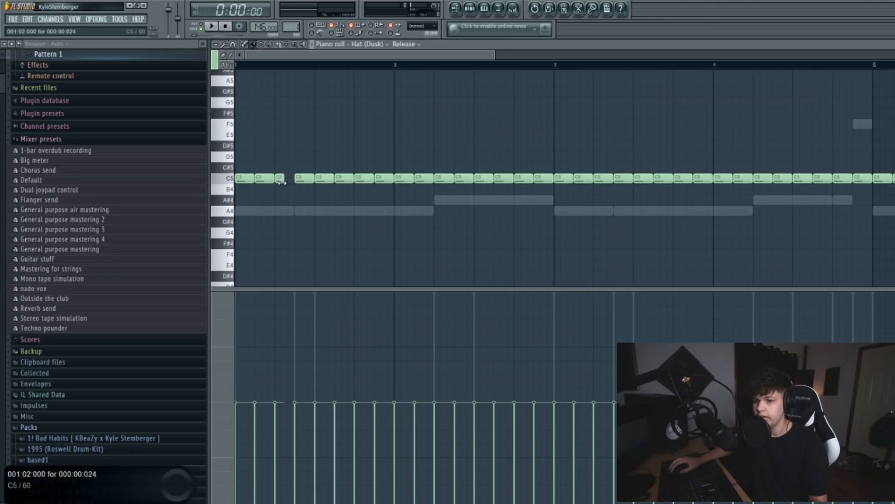
Audition the open hat samples over the playing pattern and add Open Hat (Time) as a new channel
key("space")
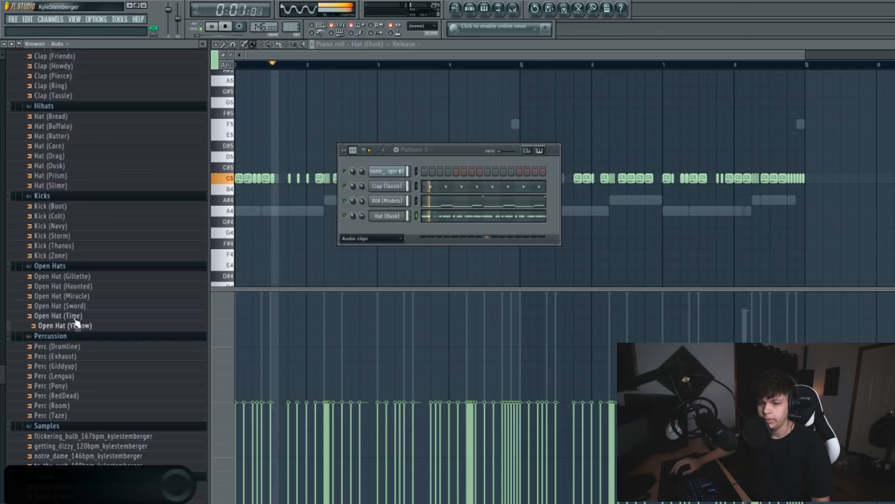
key("Up")
key("Up")
key("Up")
key("Up")
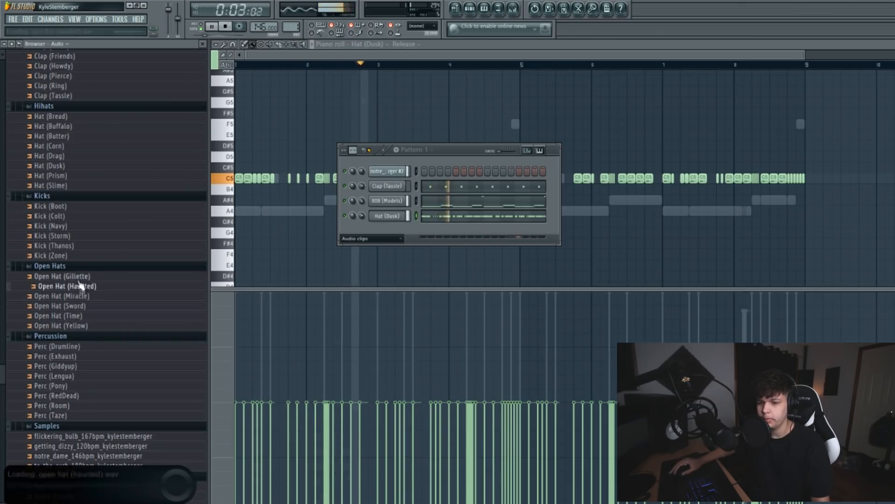
left_click_drag(84, 315, 387, 229)
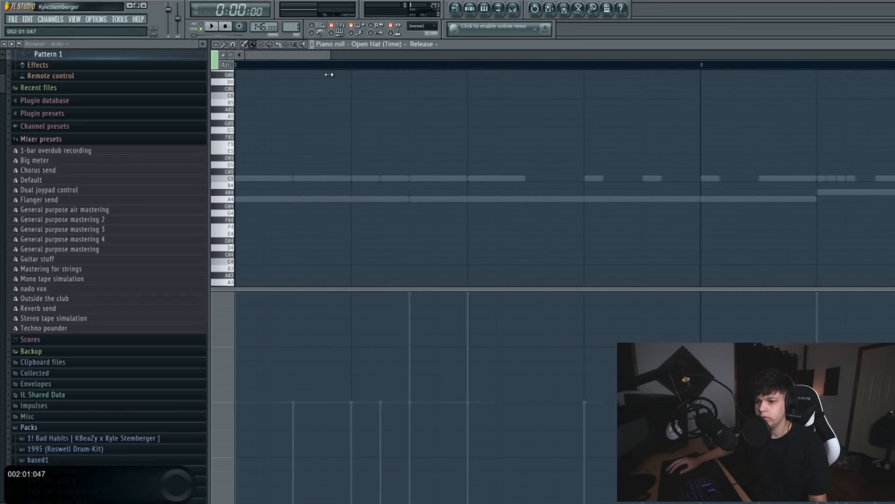
Place a C5 note midway between beats 2 and 3 of bar 1 in the Open Hat (Time) piano roll
left_click_drag(384, 79, 664, 112)
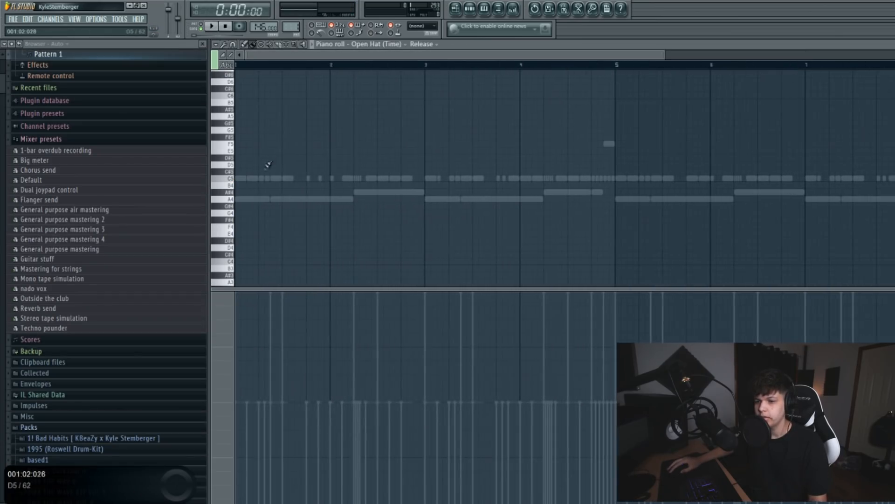
left_click(370, 179)
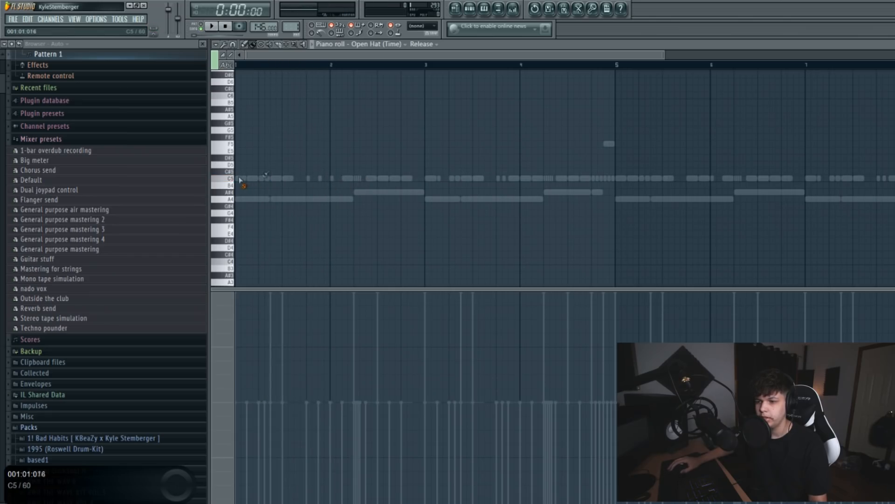
left_click_drag(662, 54, 368, 55)
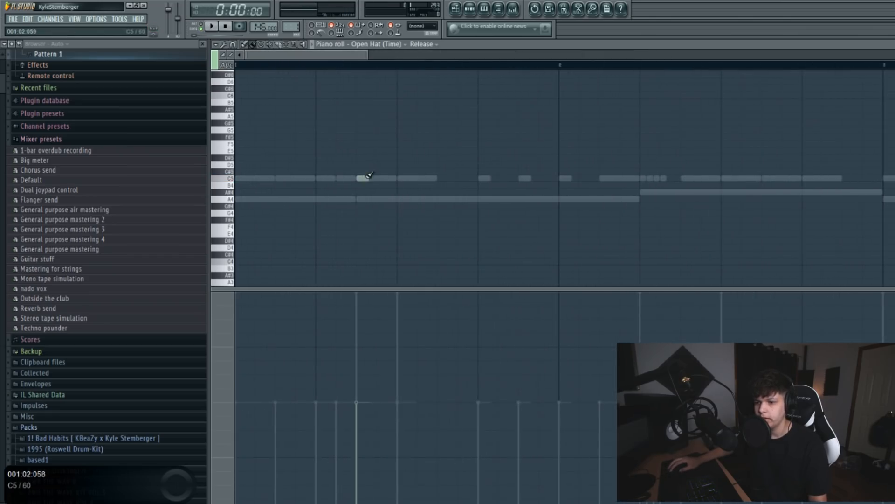
key("space")
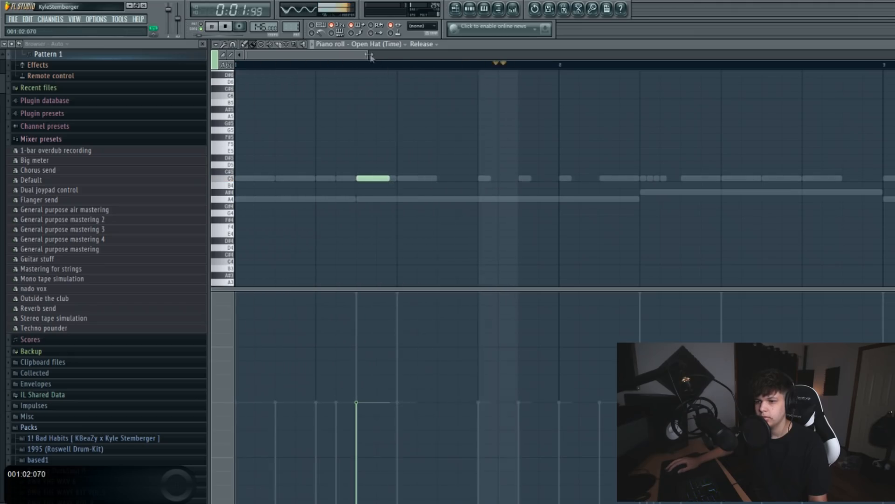
Repeat the open hat note at the same spot in bars 3, 5 and 7 and lower the open hat to A#4
left_click_drag(368, 55, 584, 54)
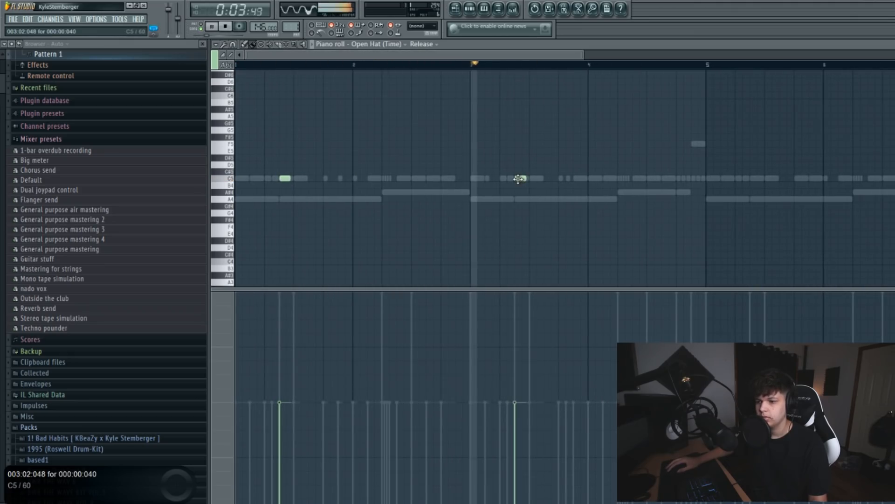
left_click_drag(585, 54, 458, 71)
key("space")
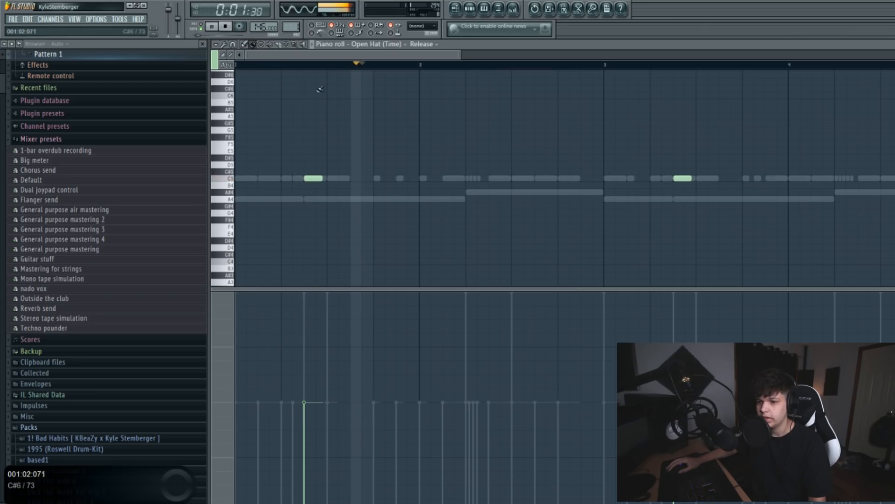
left_click_drag(463, 55, 885, 56)
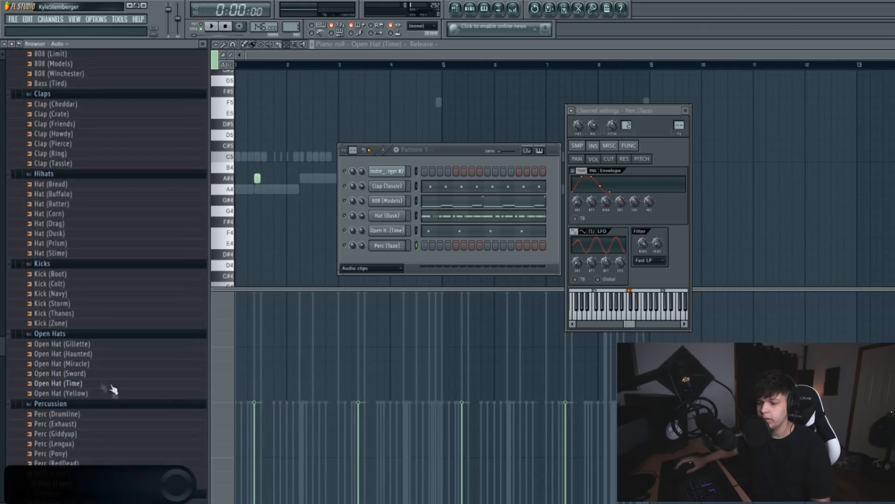
Place Perc (Taze) notes at A#4 midway between beats 3 and 4 of bars 1, 3, 5 and 7
scroll(111, 382, "down", 3)
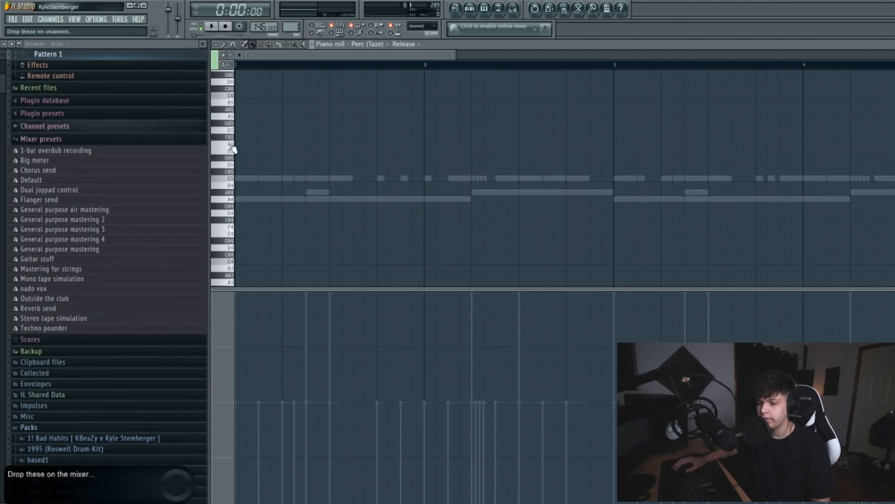
key("space")
mouse_move(363, 199)
left_mouse_down()
mouse_move(382, 192)
mouse_move(372, 192)
left_mouse_up()
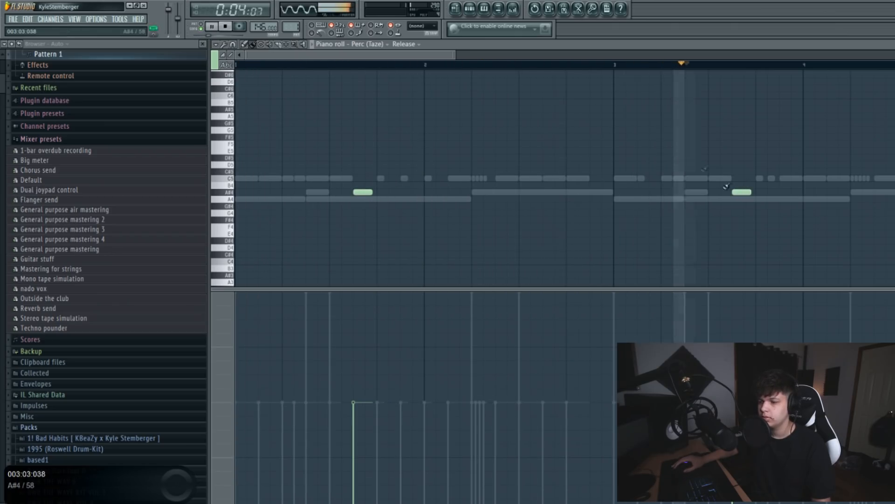
scroll(460, 56, "down", 3)
left_click(555, 192)
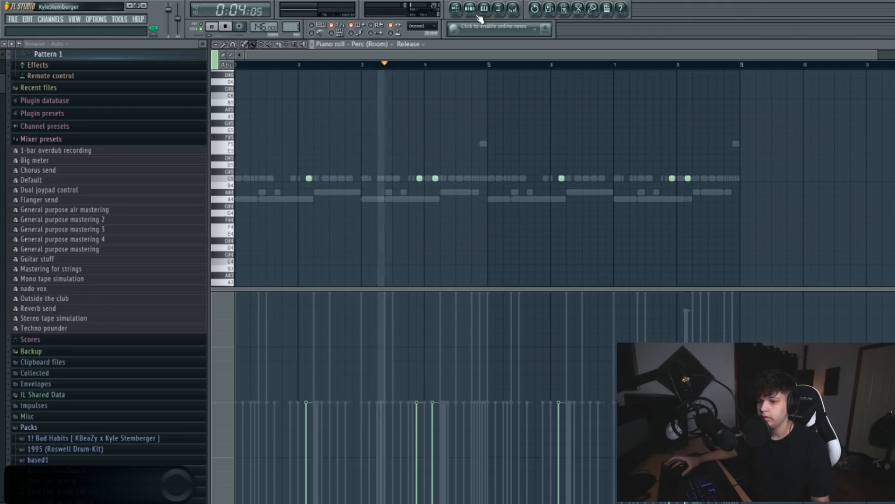
Leave the Perc (Room) piano roll, add Perc (Pony) as a new channel and open its piano roll
left_click(484, 11)
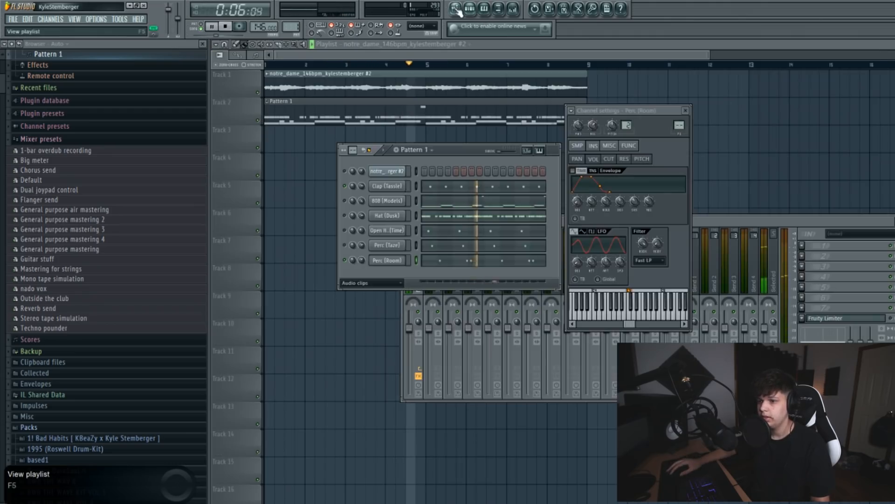
left_click(456, 10)
left_click(469, 10)
key("space")
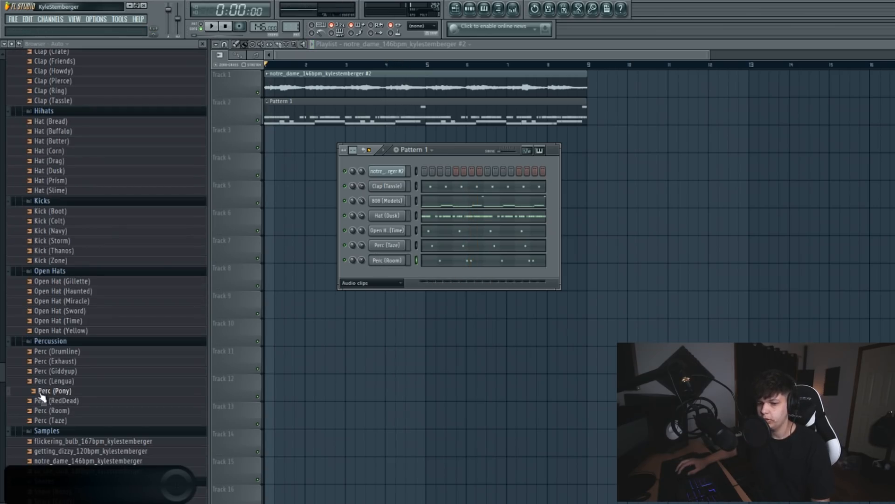
left_click_drag(41, 394, 363, 276)
right_click(401, 274)
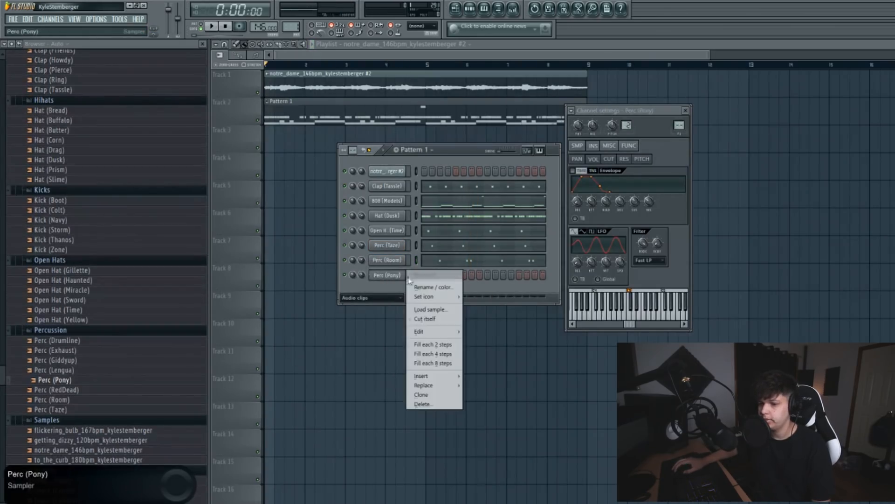
left_click(420, 275)
left_click_drag(293, 57, 666, 57)
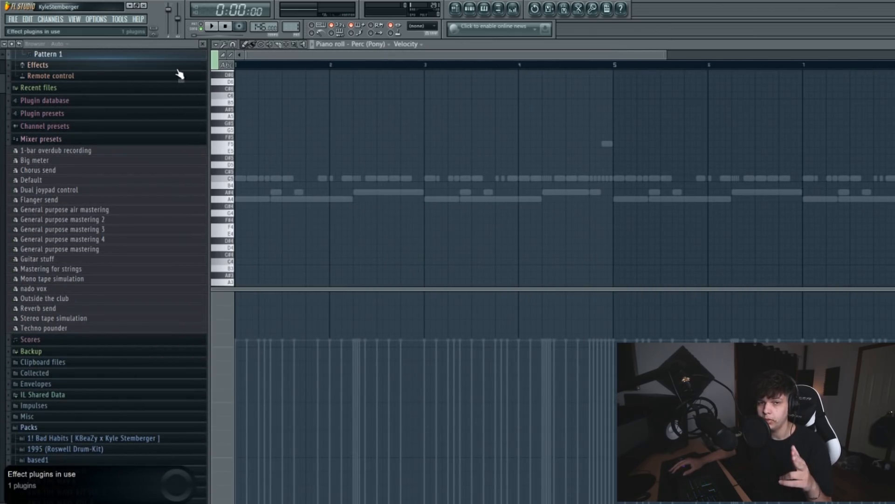
Program Perc (Pony) C5 hits with varied velocities in bars 2 and 4, lower two bar 4 hits to B4, and repeat them in bars 6 and 8
key("space")
key("space")
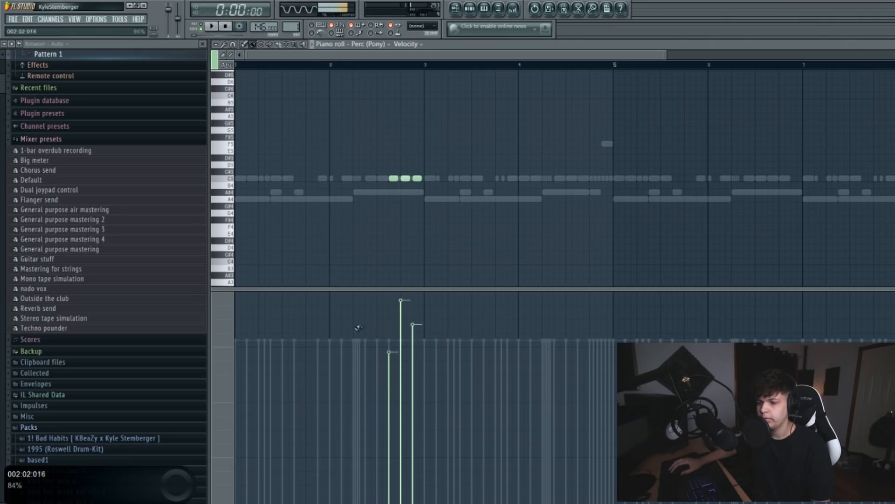
key("space")
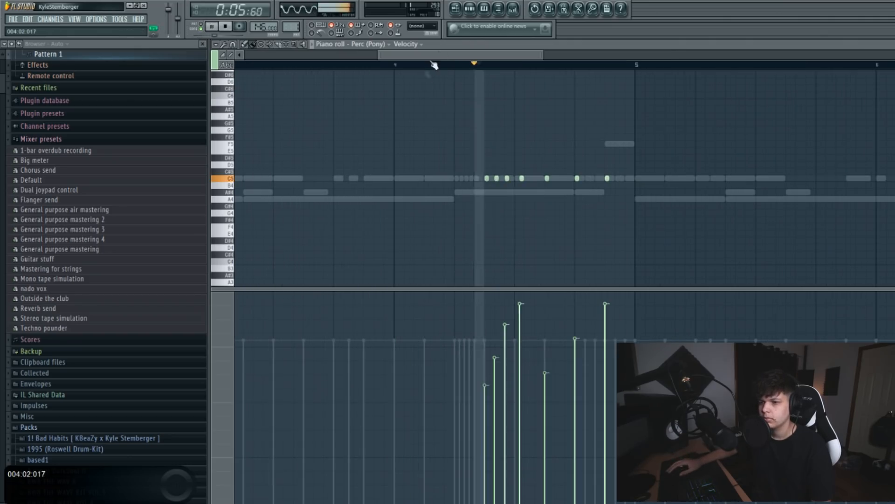
left_click(434, 64)
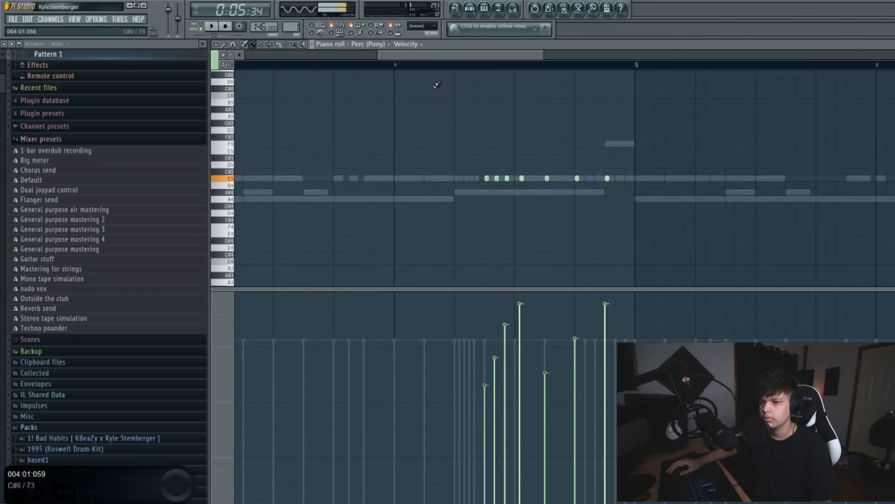
key("space")
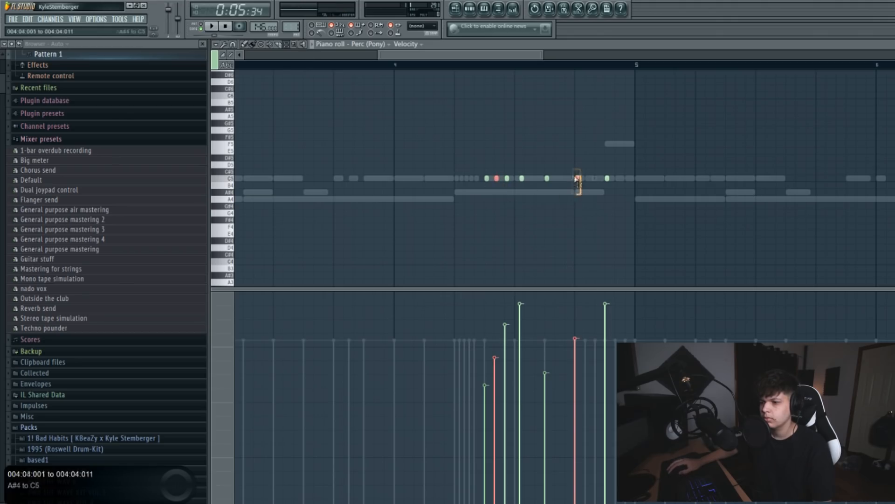
key("space")
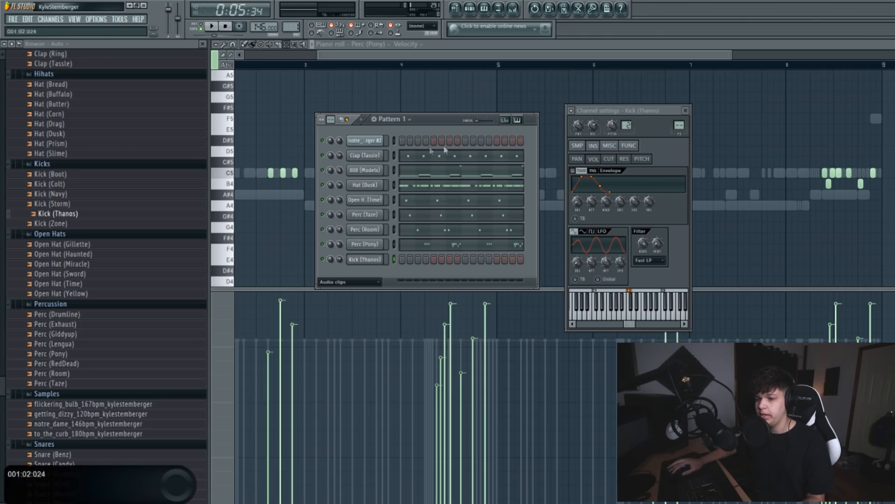
Program Kick (Thanos) with paired hits in bars 1, 3, 5, 7 and 8 and lower all of its notes to B4
right_click(369, 261)
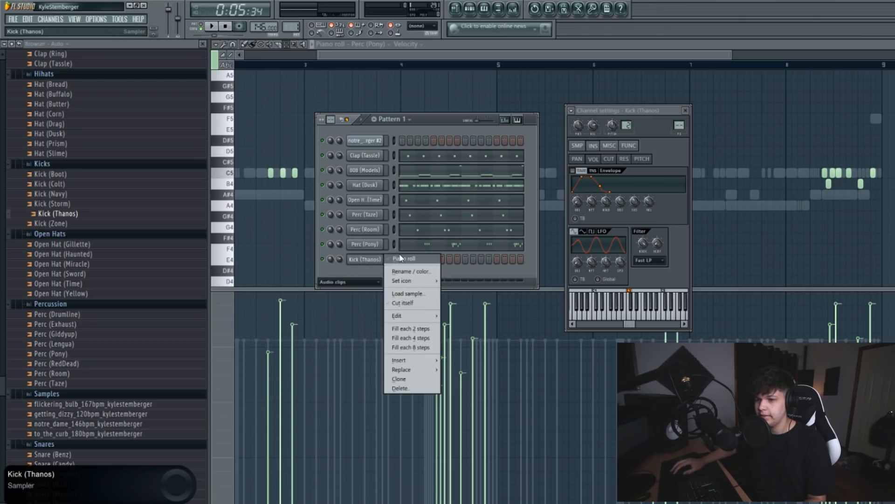
left_click(397, 259)
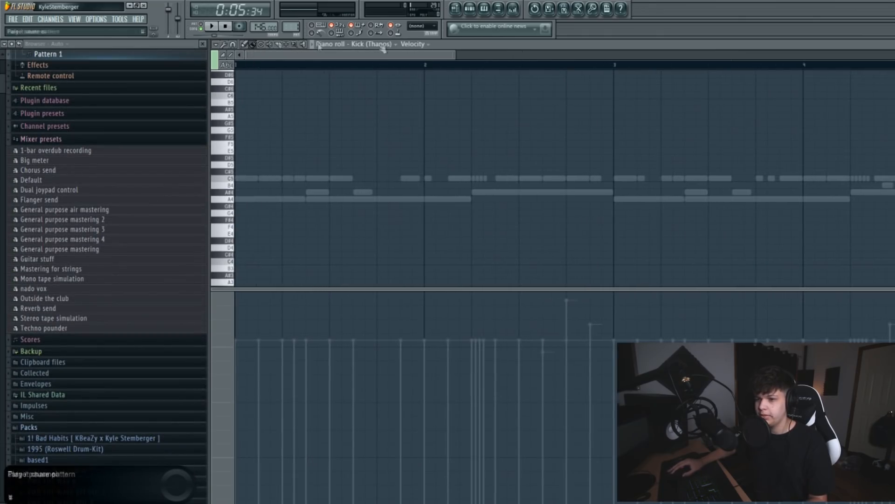
left_click_drag(457, 51, 583, 51)
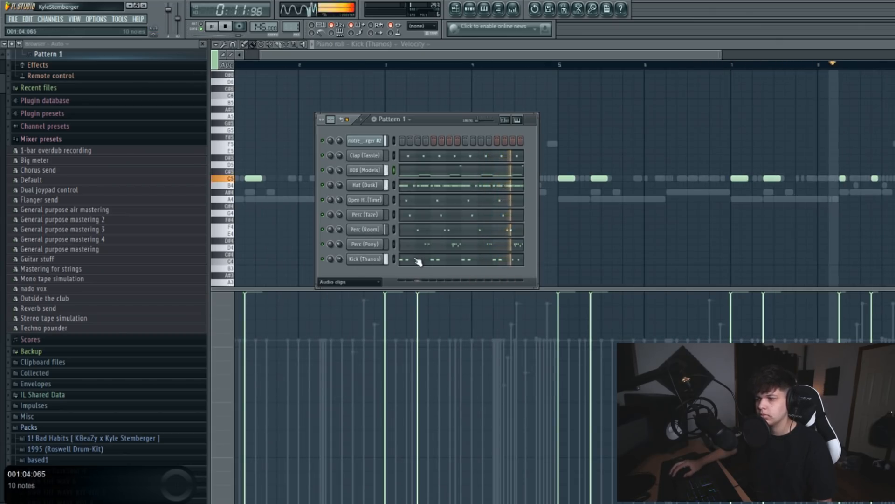
left_click_drag(417, 55, 202, 42)
key("ctrl+a")
key("shift+Down")
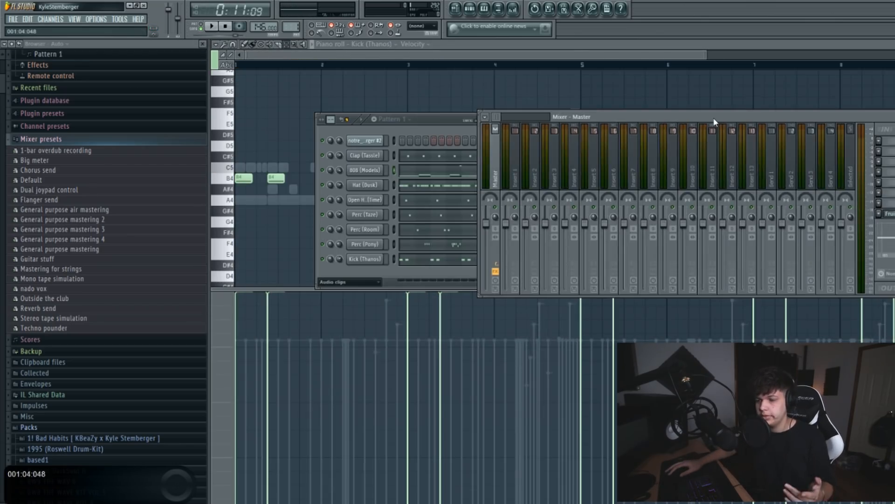
Arrange the workspace with the mixer directly below the channel rack
left_click_drag(713, 117, 482, 282)
left_click_drag(435, 113, 506, 97)
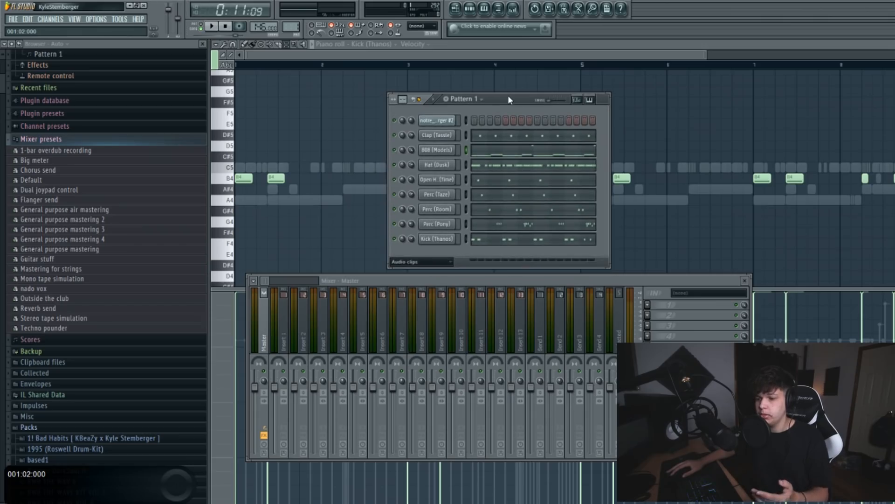
left_click_drag(411, 282, 462, 267)
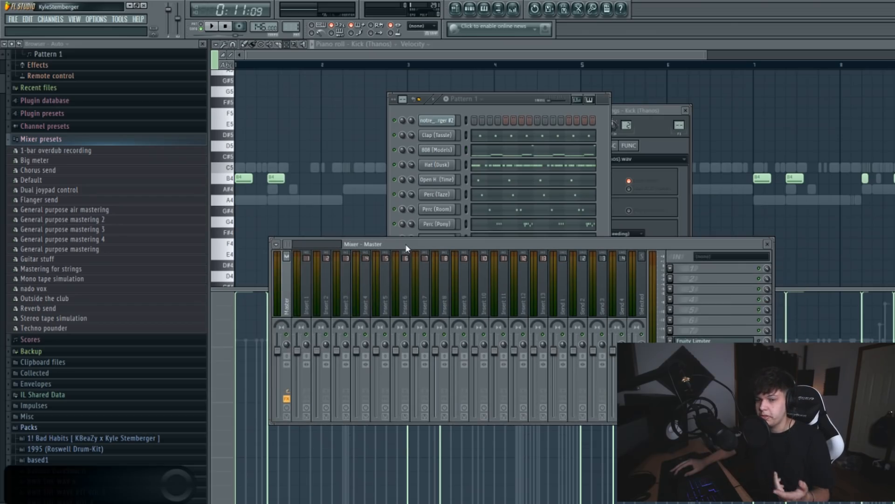
left_click_drag(406, 248, 391, 265)
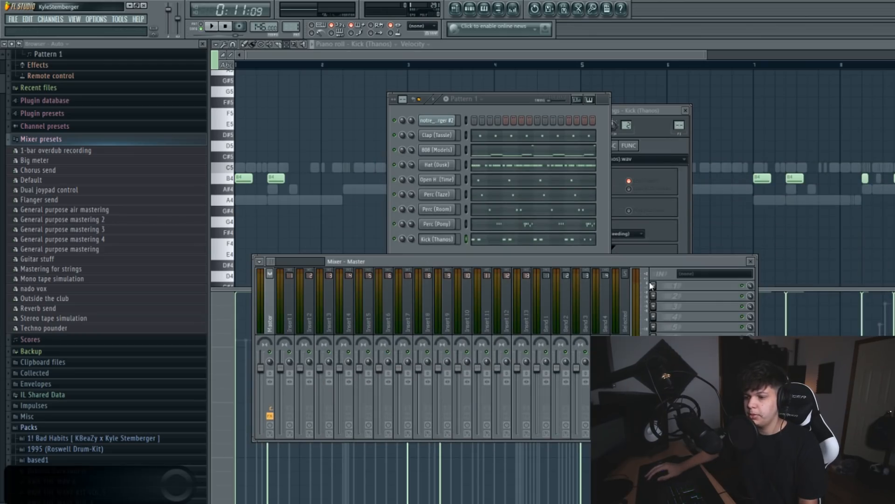
Load Fruity Parametric EQ and Ghz Midside 3 on the Master track and nudge the EQ's first and sixth band levels
left_click(653, 285)
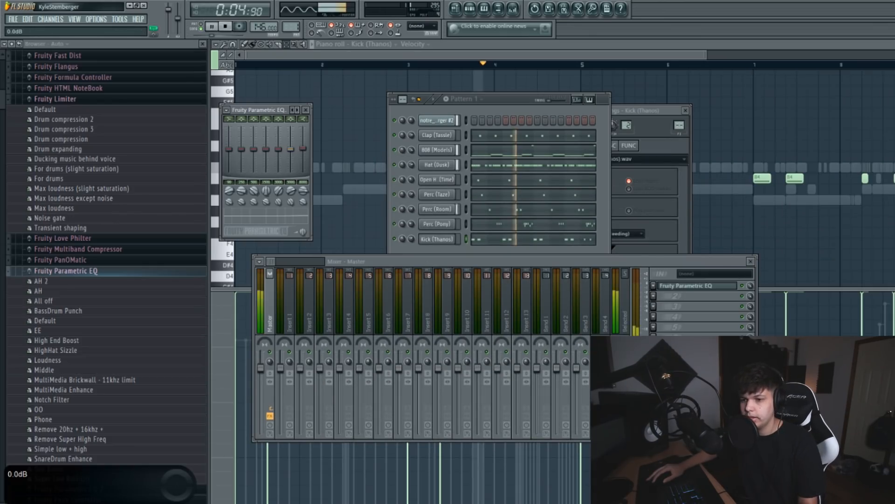
left_click_drag(291, 150, 291, 149)
left_click_drag(228, 150, 229, 149)
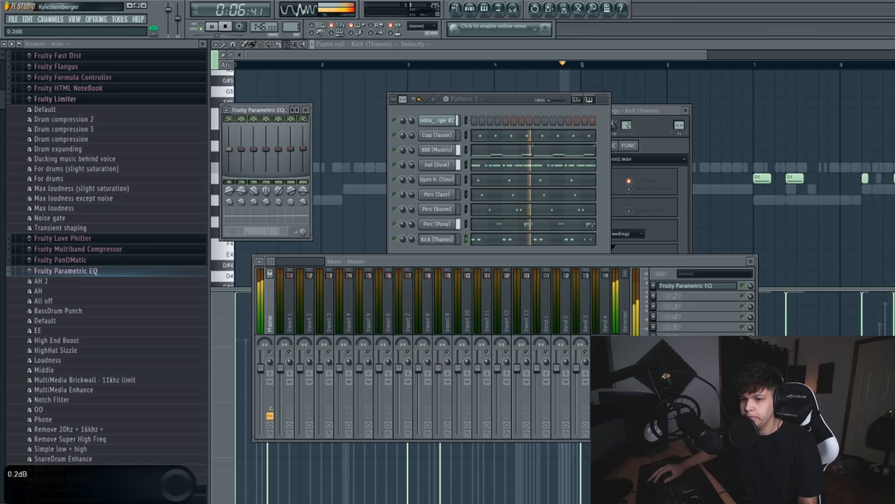
left_click(697, 295)
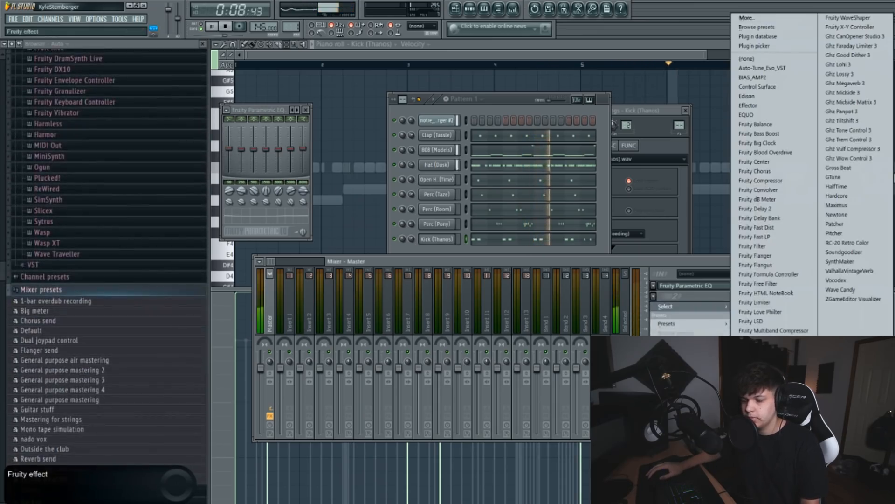
left_click(853, 93)
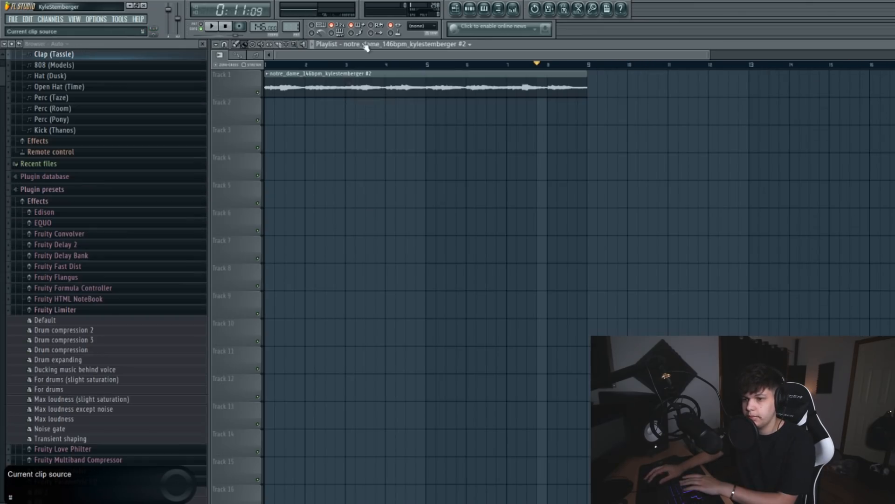
Place the split Clap (Tassle), 808 (Models) and Hat (Dusk) patterns on playlist tracks 2 to 4
left_click(405, 44)
left_click(368, 83)
left_click_drag(377, 112, 265, 149)
key("KP_Add")
key("KP_Add")
left_click_drag(330, 166, 289, 168)
key("KP_Add")
Place Open Hat (Time), Perc (Taze), Perc (Room) and Perc (Pony) on playlist tracks 5 to 8, each spanning eight bars
left_click_drag(300, 198, 278, 227)
key("KP_Add")
key("KP_Add")
left_click_drag(310, 252, 286, 253)
key("KP_Add")
left_click(294, 281)
left_click_drag(310, 312, 267, 333)
key("KP_Add")
right_click(268, 333)
left_click_drag(547, 222, 586, 222)
left_click_drag(546, 194, 588, 196)
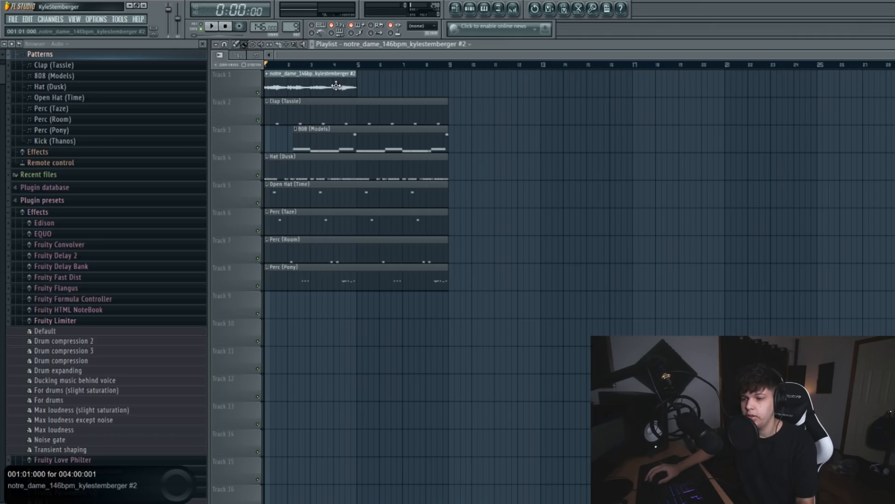
Arrange the notre_dame loop as two four-bar clips starting at bars 1 and 5 and play the arrangement
left_click_drag(394, 87, 366, 86)
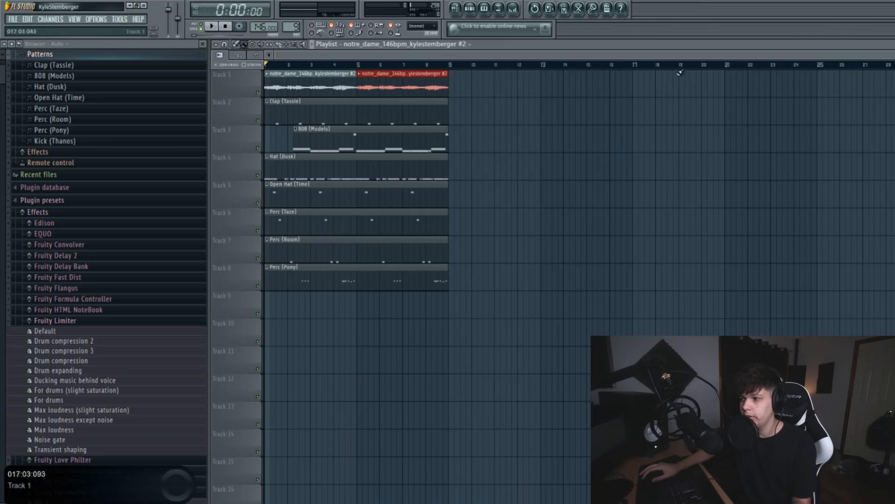
left_click_drag(892, 55, 592, 52)
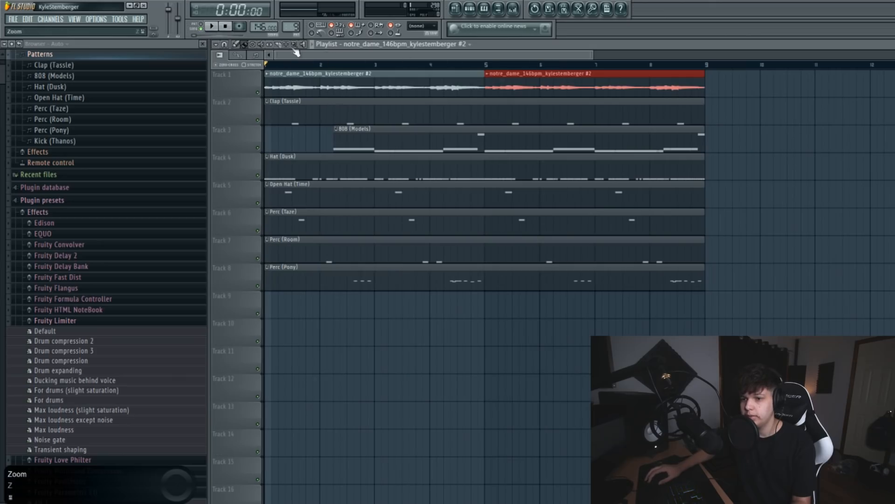
left_click(288, 66, "ctrl")
key("space")
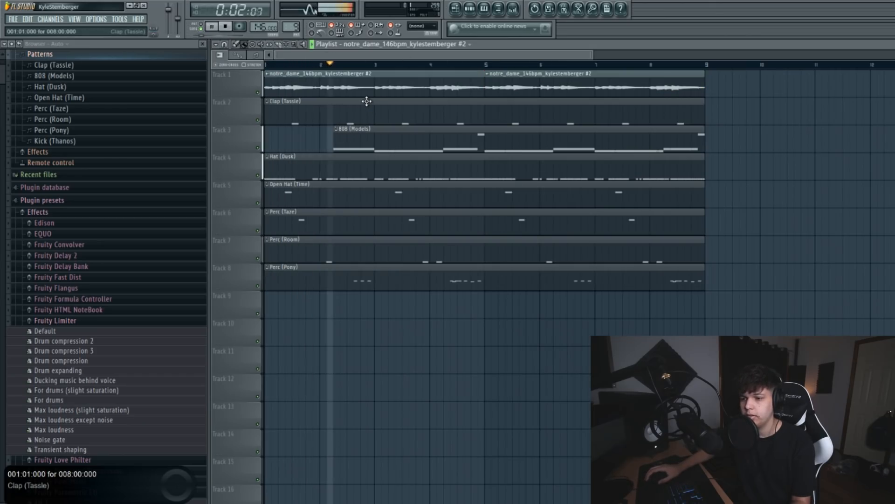
Restore the 808 (Models) start to bar 1, try bringing in Hat (Dusk) only at bar 2, and restore the hat's start
key("space")
left_click_drag(335, 141, 321, 172)
key("space")
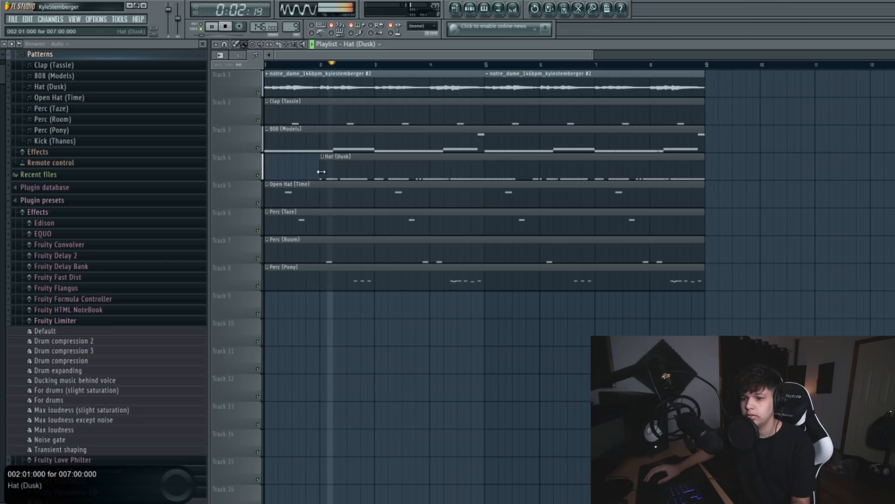
left_click_drag(322, 171, 266, 171)
key("space")
Try holding back the clap, 808, hats and percussion until beat 2 of bar 2 and play the intro
left_click_drag(269, 123, 348, 124)
key("space")
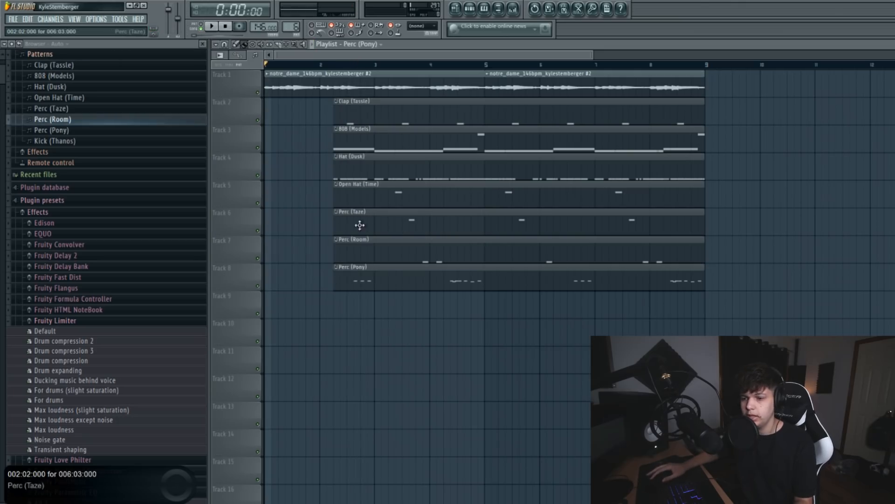
key("space")
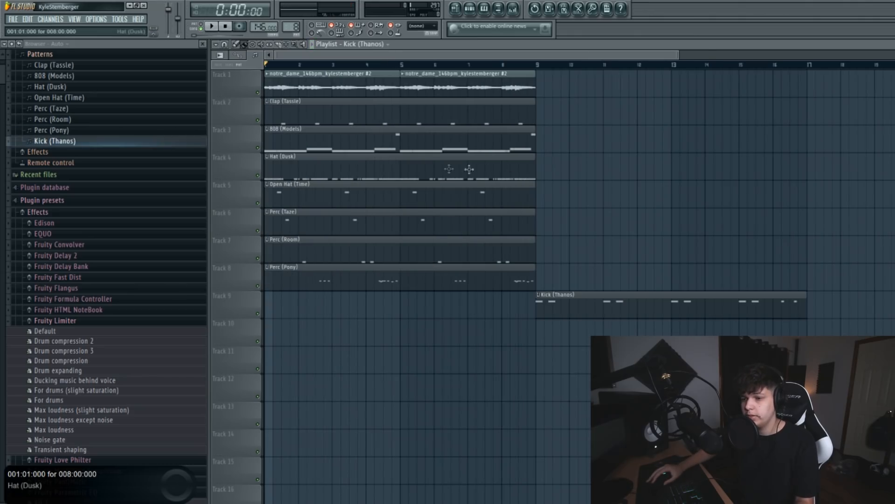
Try Kick (Thanos) from bar 1 with the 808 (Models) clip moved past bar 8, and play it
left_click_drag(376, 142, 659, 131)
left_click_drag(611, 301, 336, 299)
key("space")
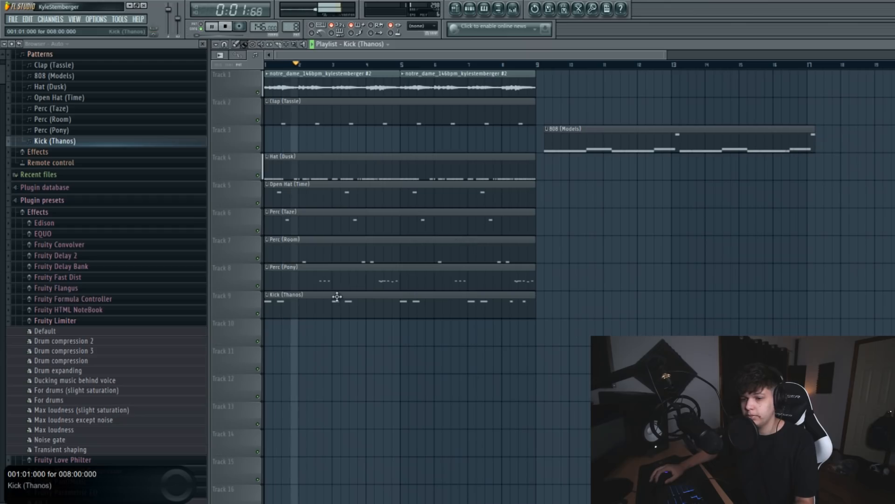
key("space")
Move Kick (Thanos) past bar 8, bring 808 (Models) back to bar 1, and play the pattern without the kick
left_click_drag(314, 302, 604, 294)
left_click_drag(583, 140, 322, 144)
key("space")
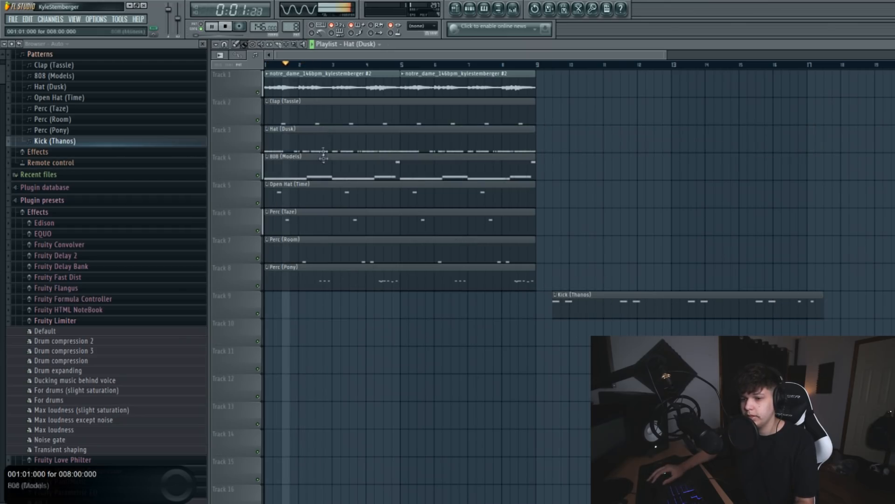
key("space")
Place Kick (Thanos) over bars 5 to 8, end 808 (Models) after bar 4, and play the transition into bar 5
left_click_drag(562, 301, 409, 303)
key("space")
left_click_drag(533, 173, 400, 173)
left_click(392, 64)
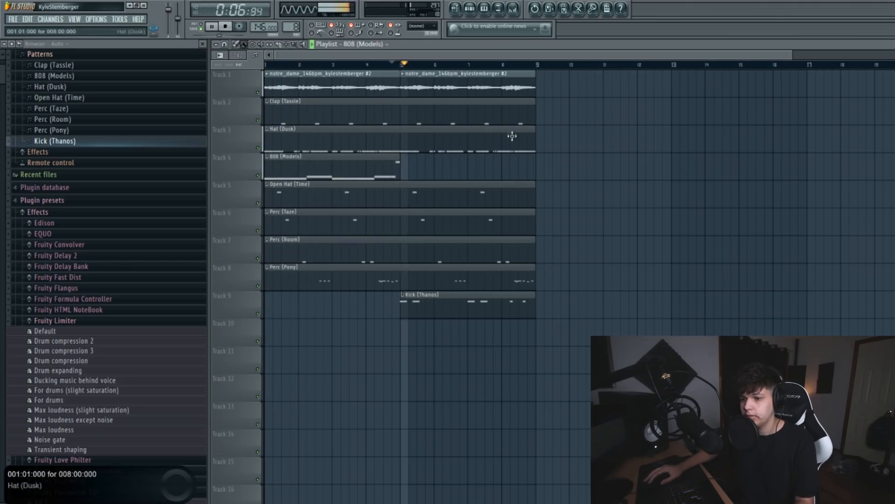
key("space")
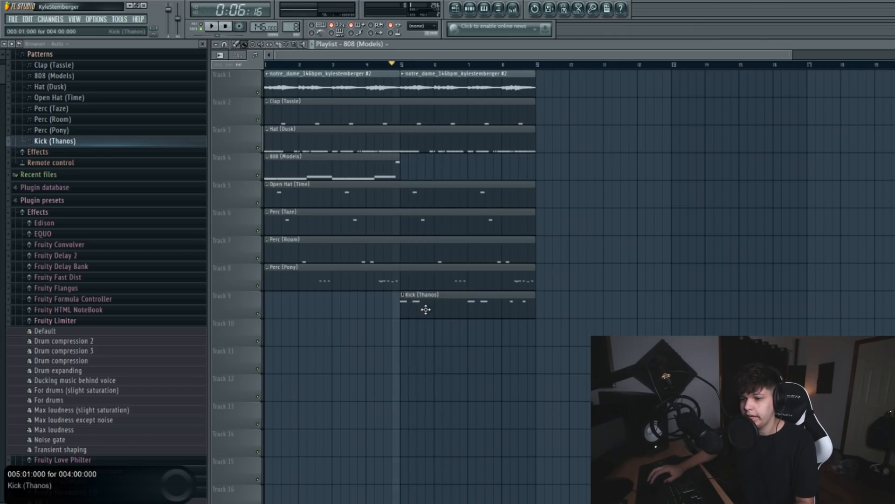
Extend 808 (Models) to the end of bar 8 and play it together with the kick
left_click_drag(397, 169, 536, 170)
key("space")
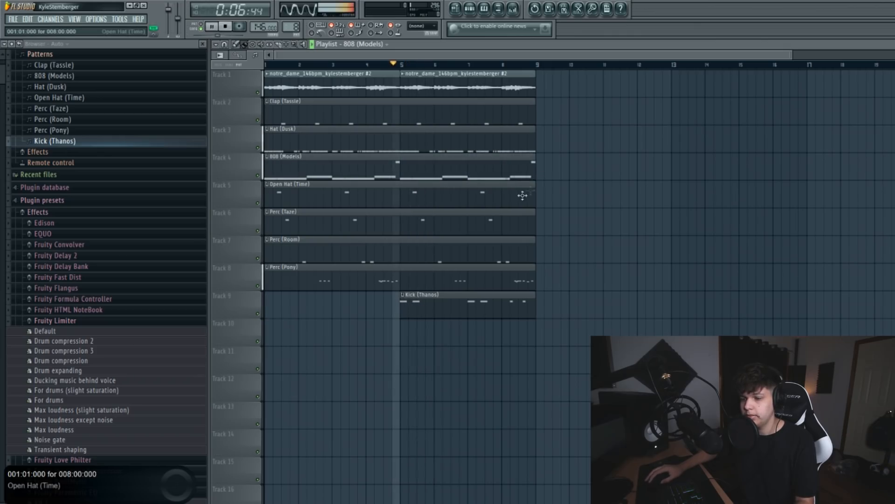
key("space")
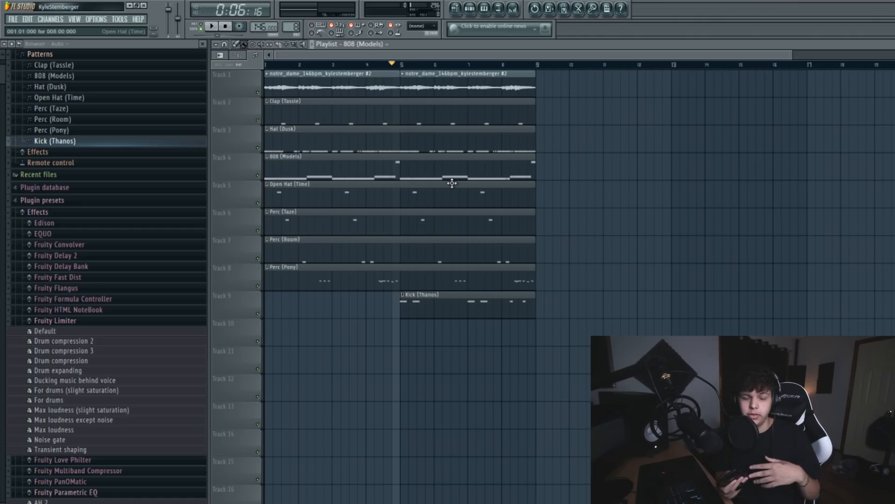
scroll(418, 62, "up", 4)
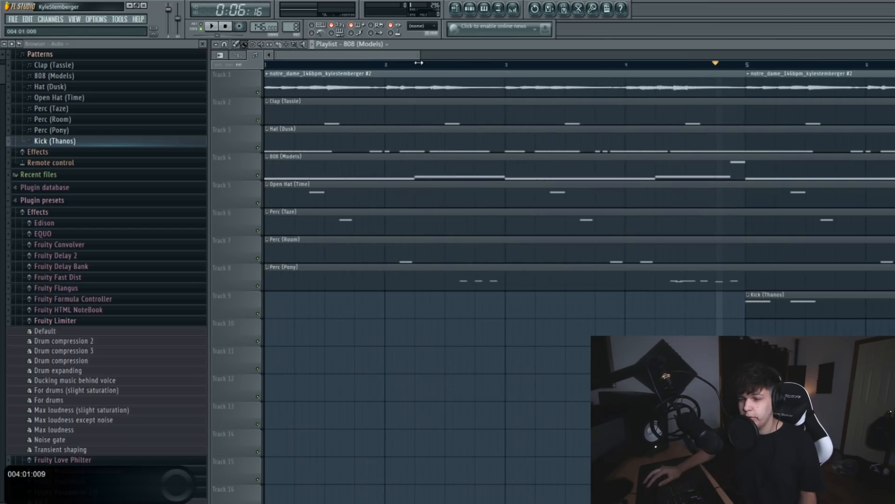
left_click_drag(420, 59, 770, 156)
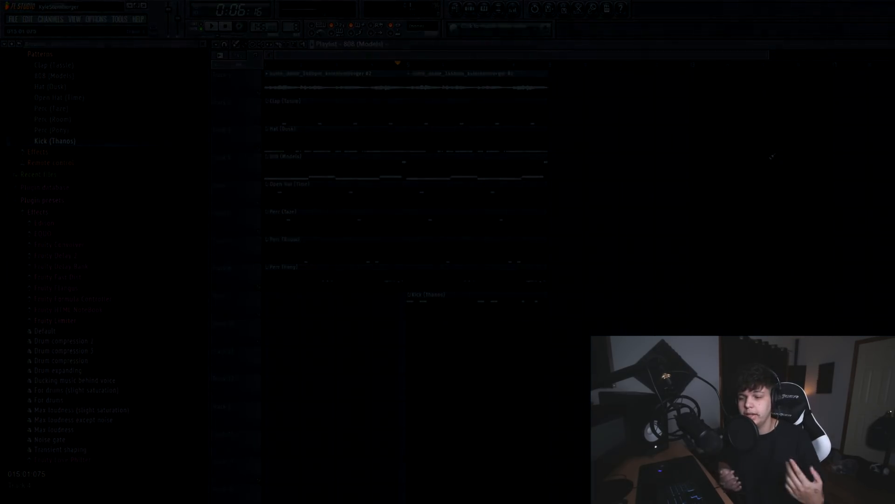